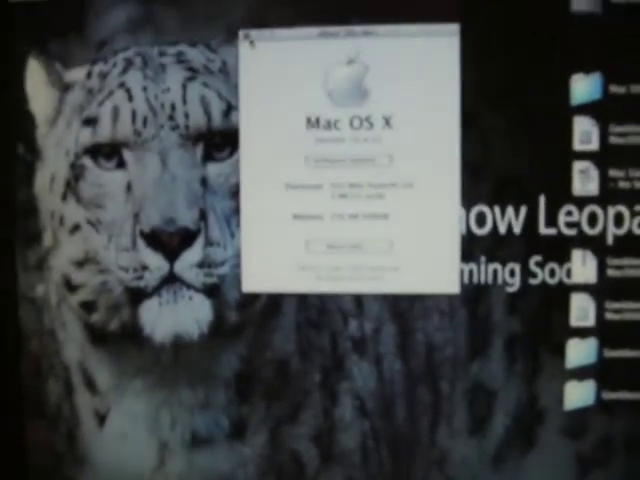
Close the About This Mac window, leaving the desktop clear.
click(258, 30)
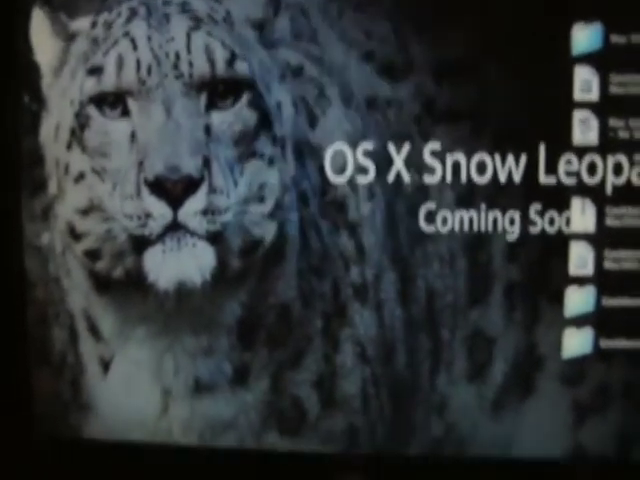